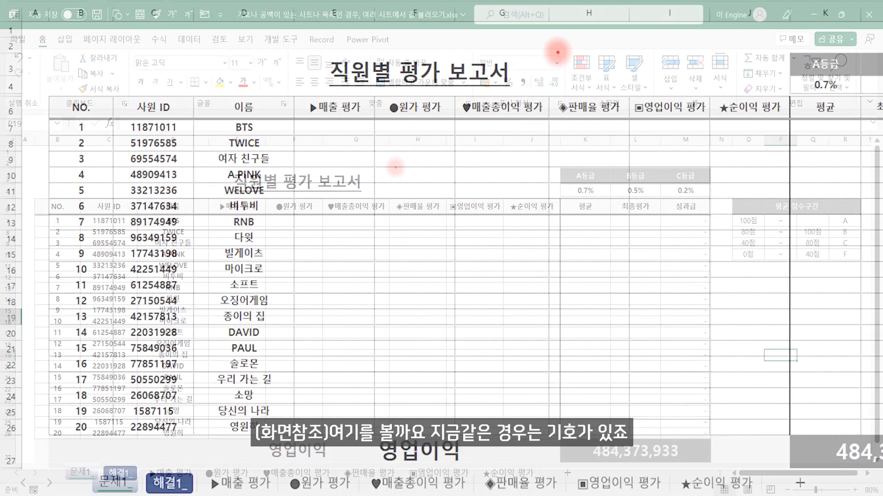
pyautogui.moveTo(259, 216)
pyautogui.mouseDown()
pyautogui.moveTo(242, 224)
pyautogui.moveTo(261, 232)
pyautogui.mouseUp()
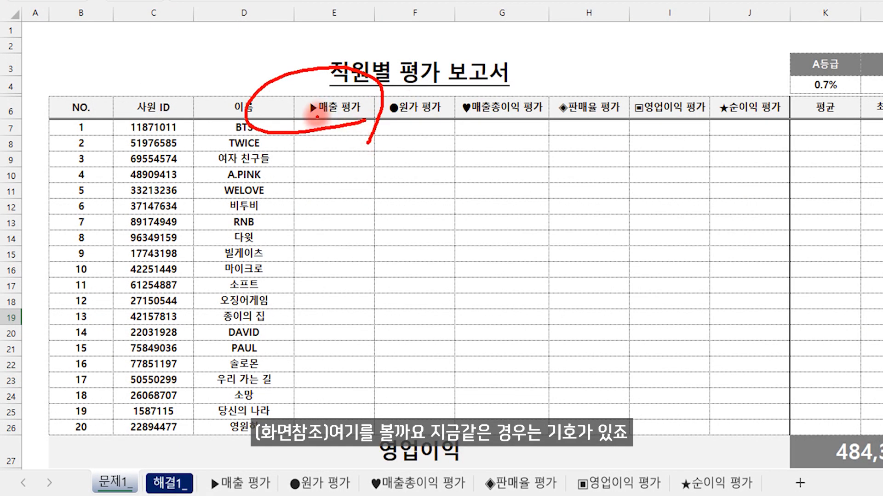
pyautogui.moveTo(304, 100)
pyautogui.mouseDown()
pyautogui.moveTo(347, 117)
pyautogui.moveTo(251, 329)
pyautogui.moveTo(232, 457)
pyautogui.moveTo(249, 446)
pyautogui.moveTo(226, 444)
pyautogui.mouseUp()
pyautogui.moveTo(203, 495); pyautogui.dragTo(236, 495)
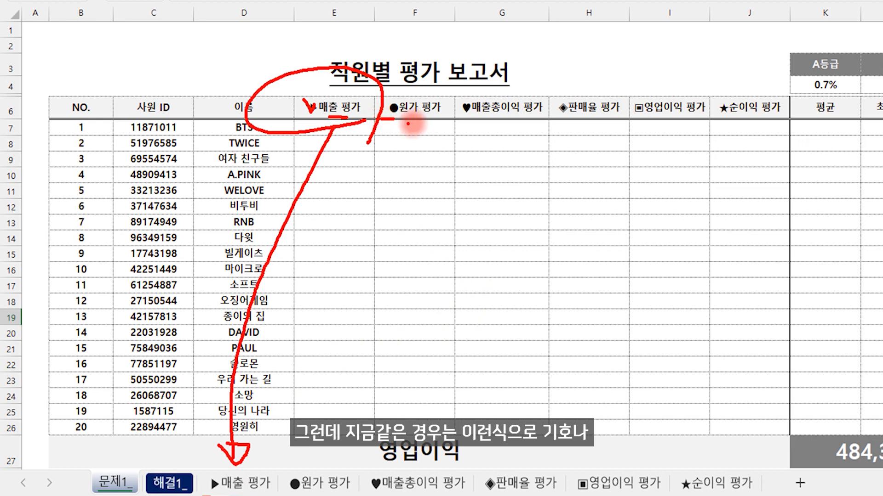
pyautogui.moveTo(423, 114)
pyautogui.mouseDown()
pyautogui.moveTo(405, 105)
pyautogui.moveTo(427, 110)
pyautogui.mouseUp()
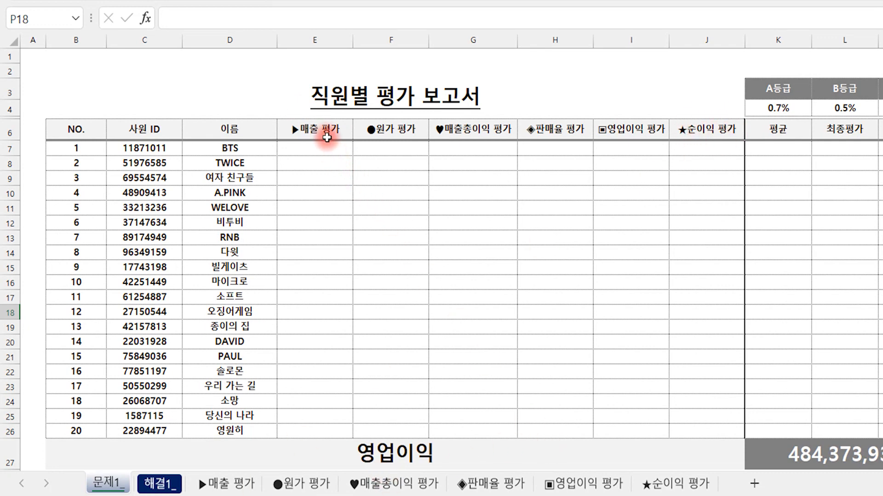
# Step: Examine the columns of the ▶매출 평가 sheet and BTS's score there, as the source for cell E7 of the 문제1_ report
pyautogui.click(228, 485)
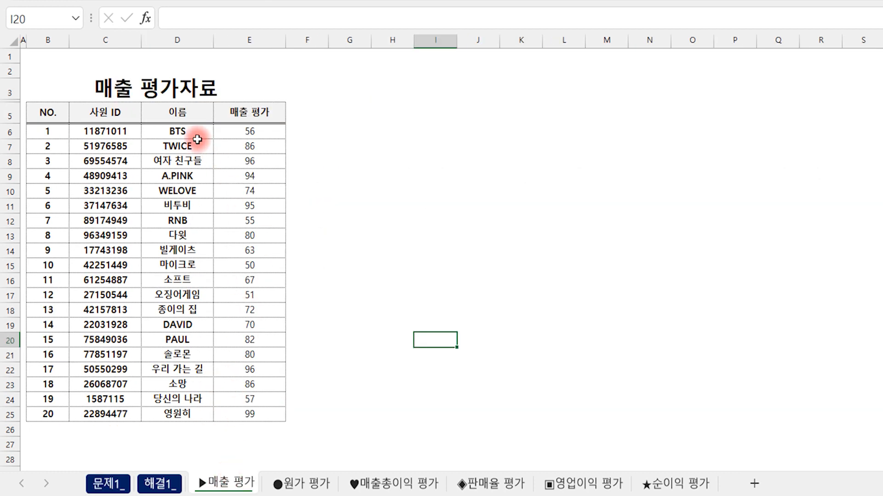
pyautogui.moveTo(61, 116); pyautogui.dragTo(47, 162)
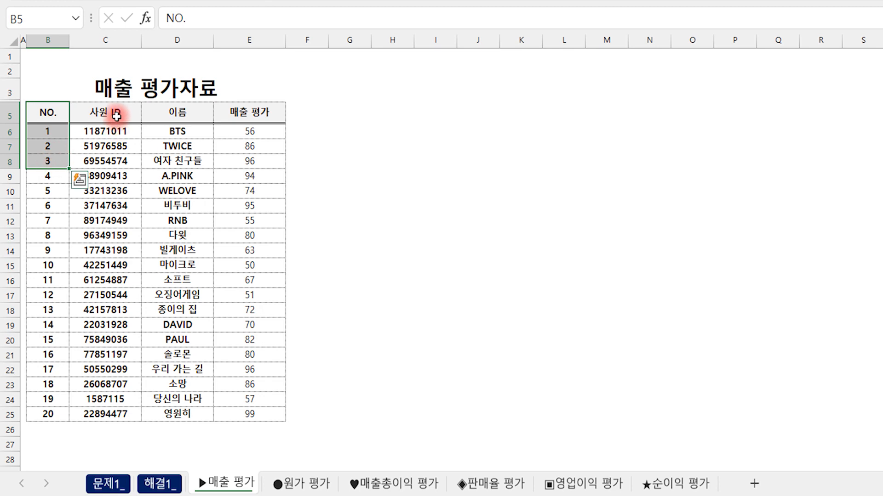
pyautogui.moveTo(114, 112); pyautogui.dragTo(99, 147)
pyautogui.click(179, 113)
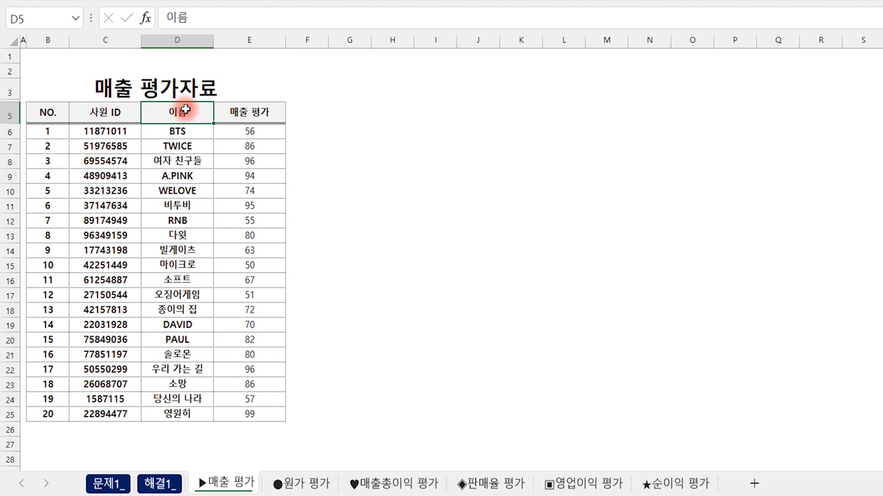
pyautogui.click(246, 112)
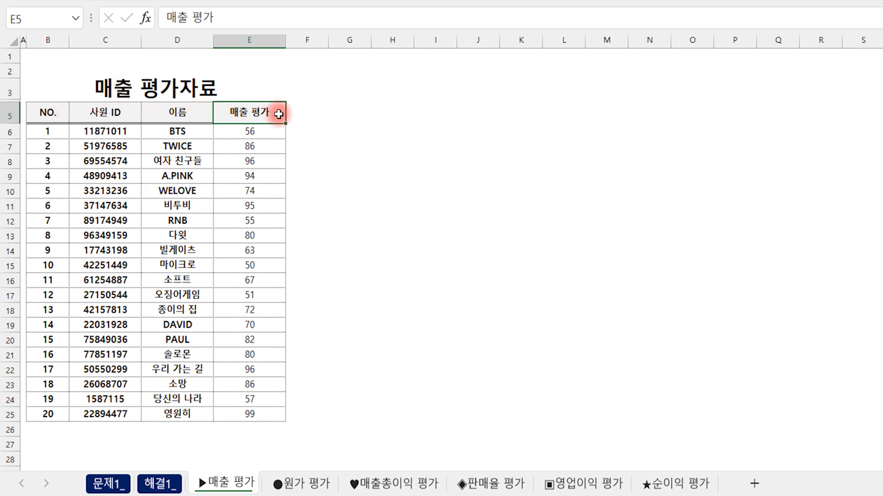
pyautogui.click(119, 484)
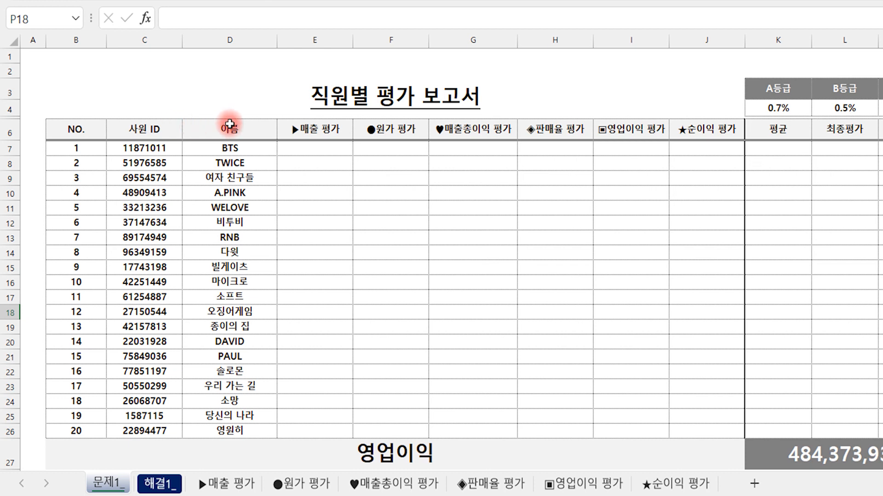
pyautogui.click(316, 148)
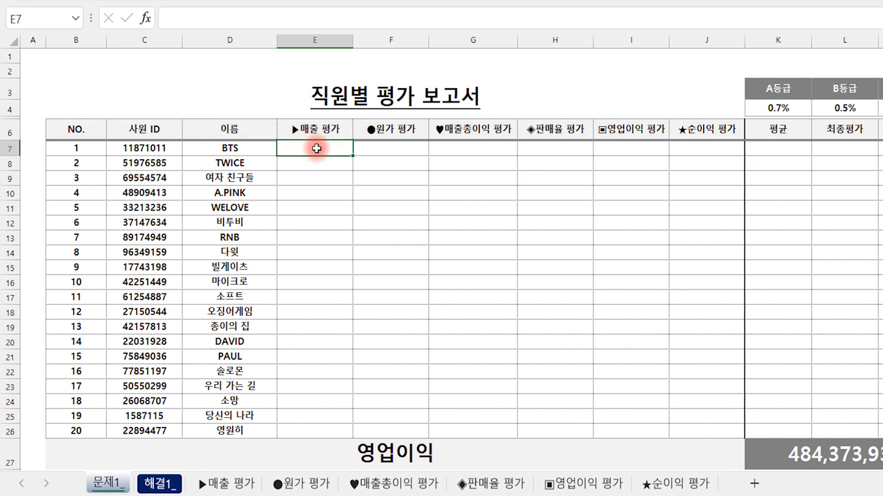
pyautogui.click(222, 483)
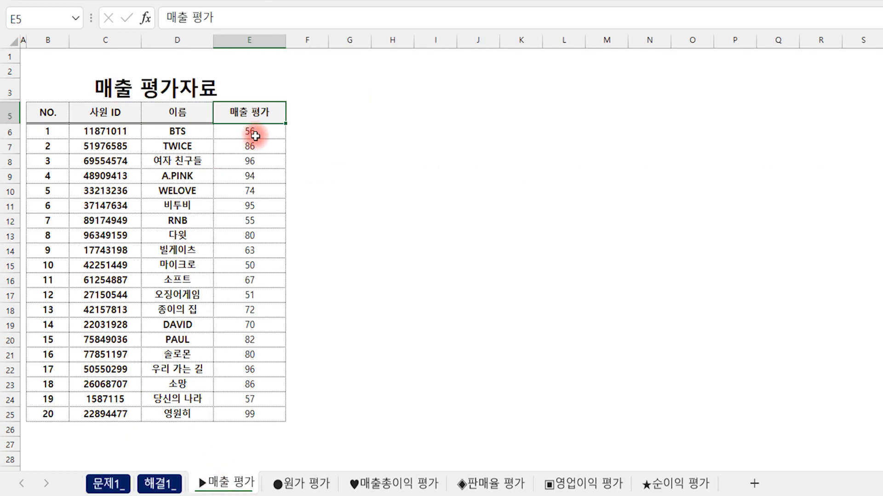
pyautogui.click(198, 133)
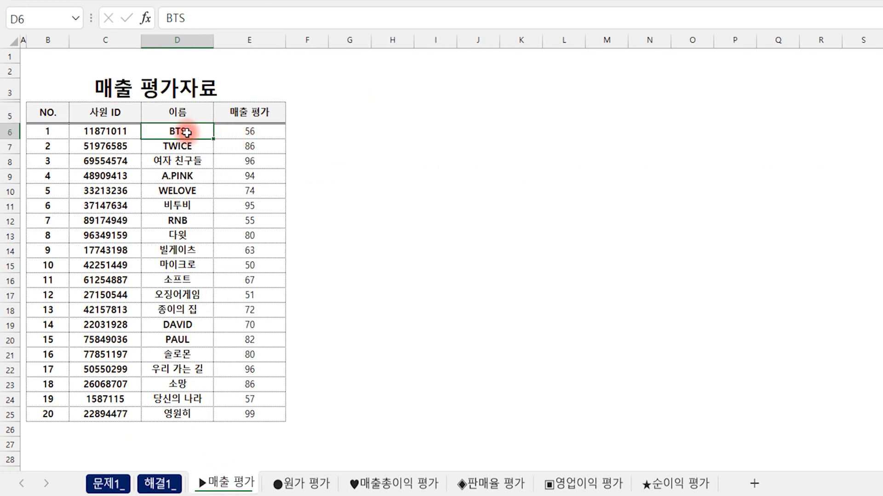
pyautogui.click(249, 133)
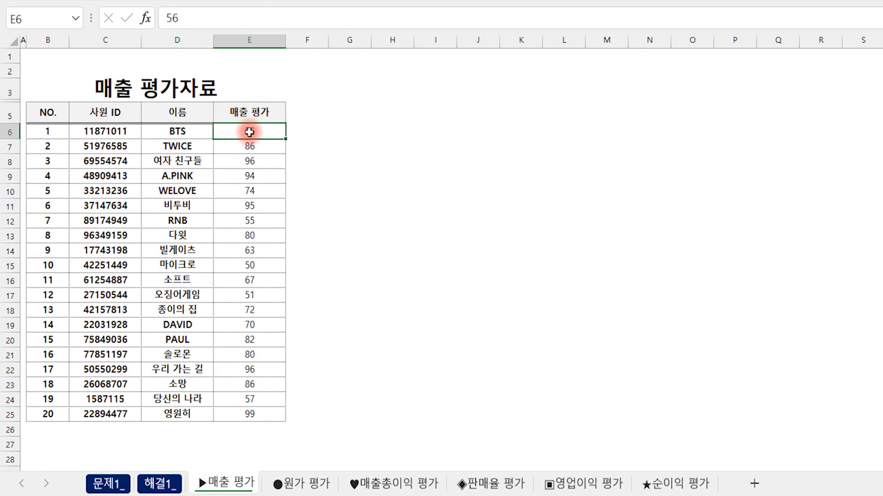
pyautogui.click(197, 132)
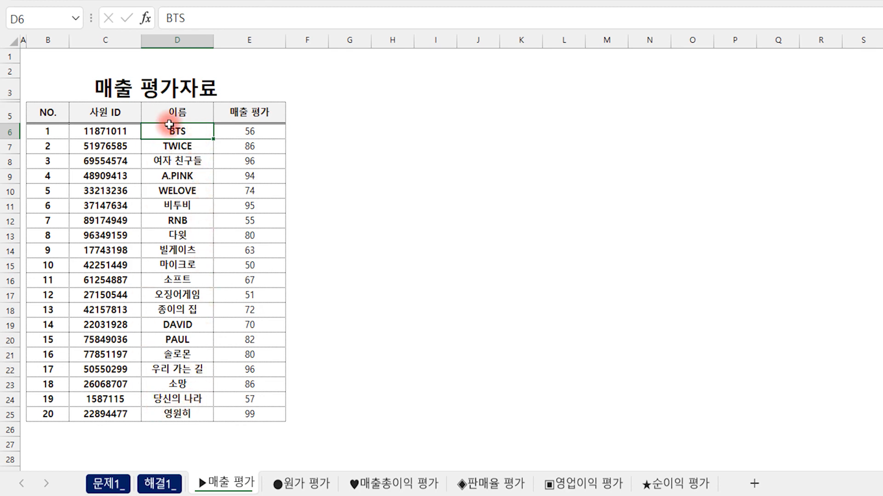
# Step: Compare the table layout and name column on the ●원가 평가, ♥매출총이익 평가 and ◈판매율 평가 sheets
pyautogui.click(294, 483)
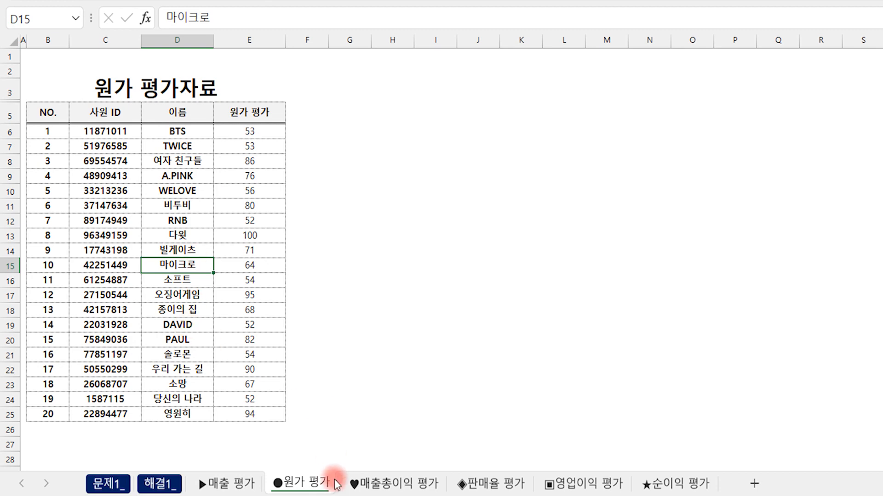
pyautogui.click(379, 483)
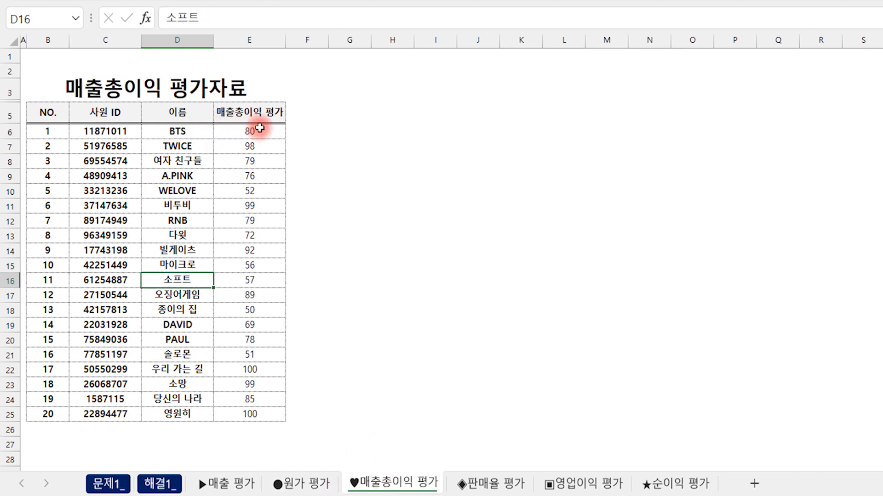
pyautogui.click(488, 483)
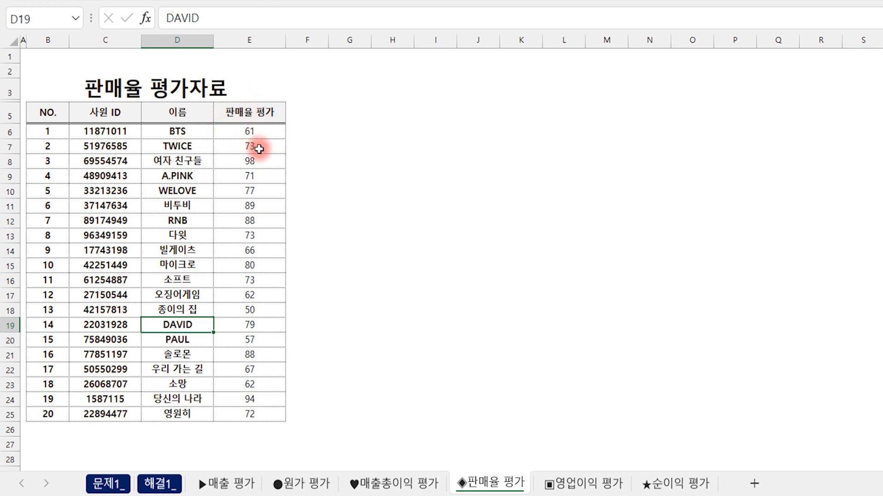
pyautogui.click(182, 40)
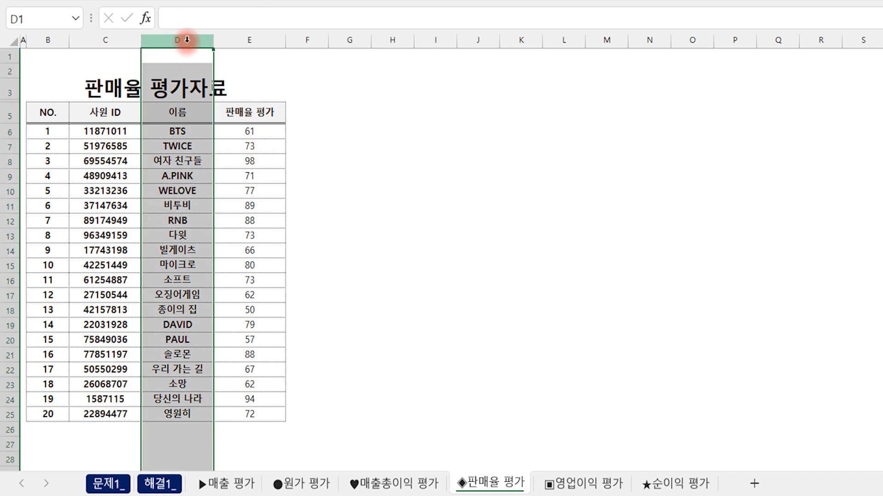
pyautogui.click(190, 135)
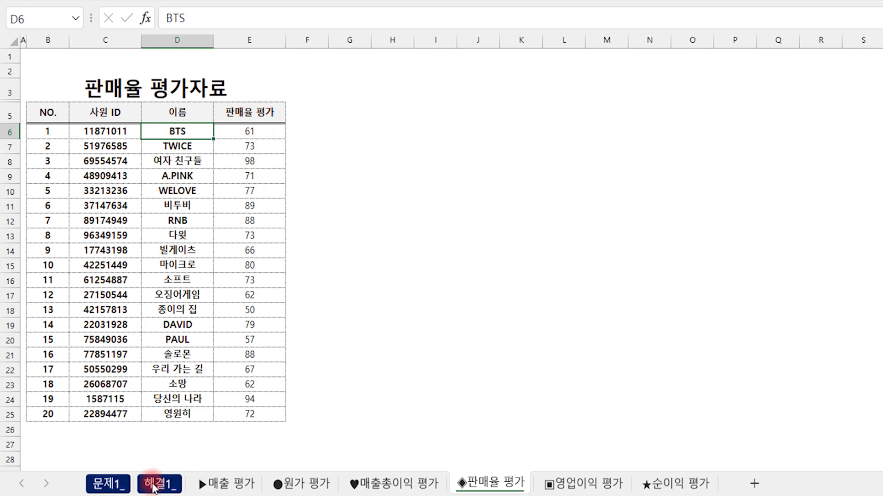
# Step: Start a VLOOKUP formula in cell E7 of the 문제1_ sheet with the column-locked reference $D7 as lookup value
pyautogui.click(111, 484)
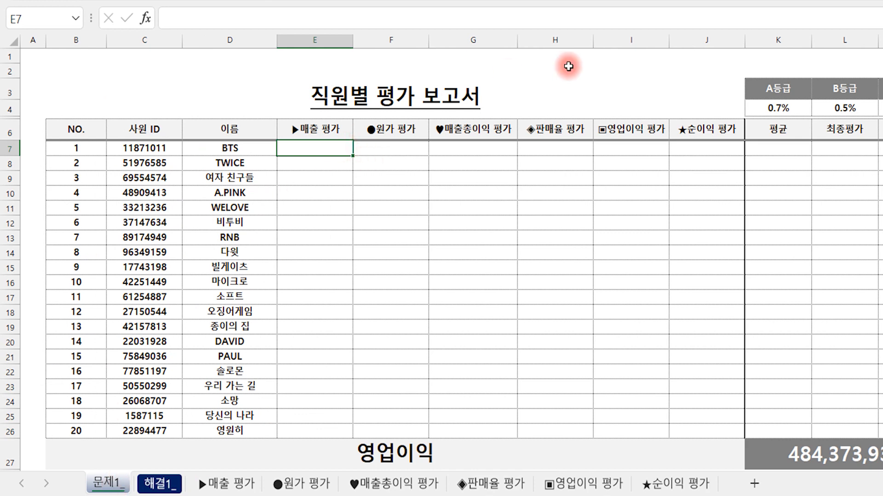
pyautogui.write('=vl')
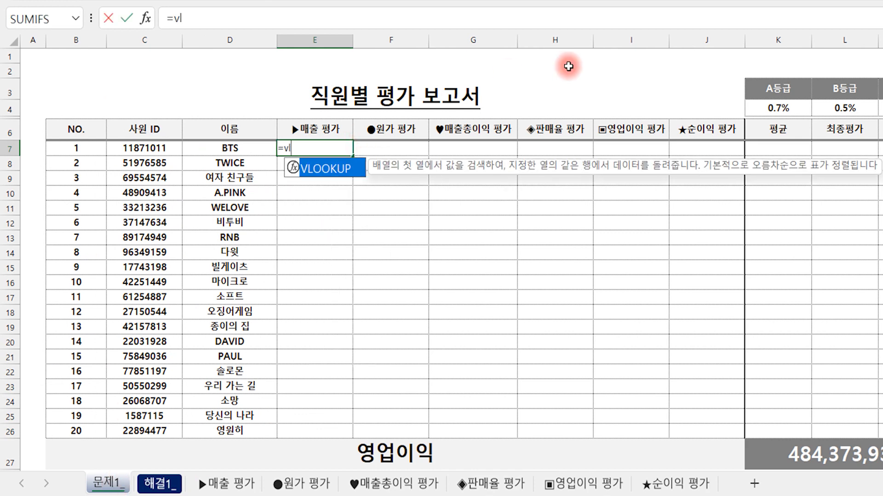
pyautogui.press('Tab')
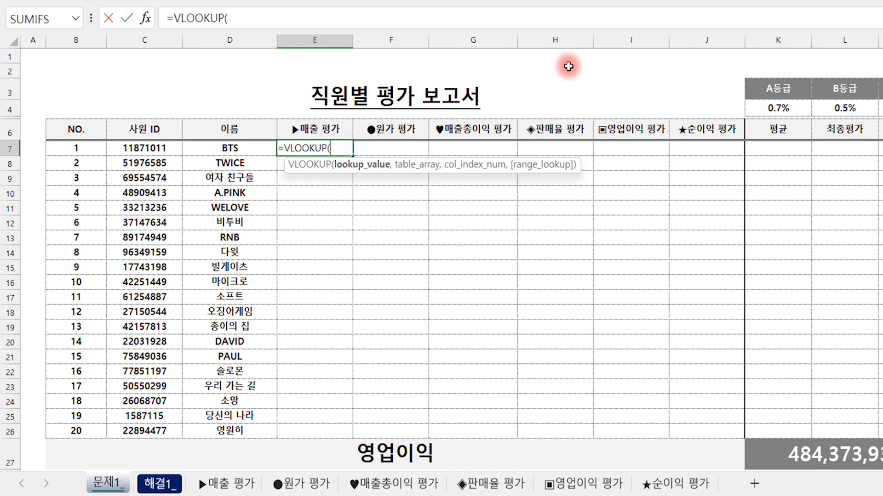
pyautogui.press('Left')
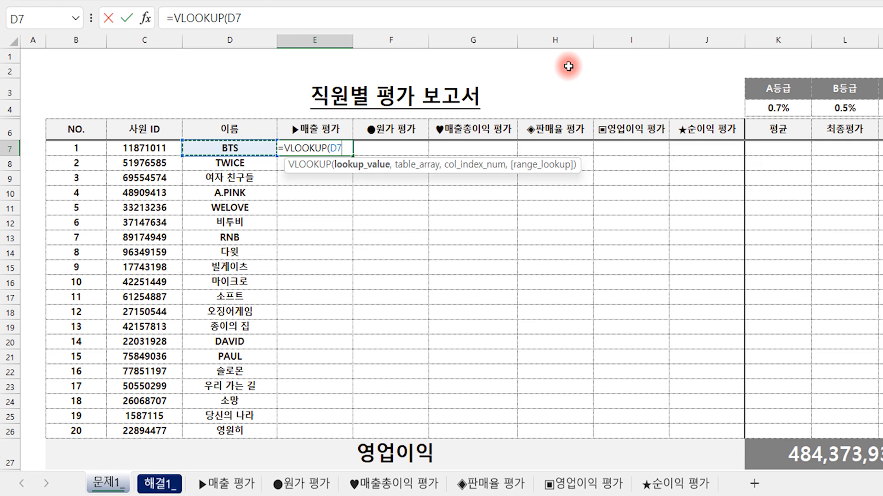
pyautogui.press('F4')
pyautogui.press('F4')
pyautogui.press('F4')
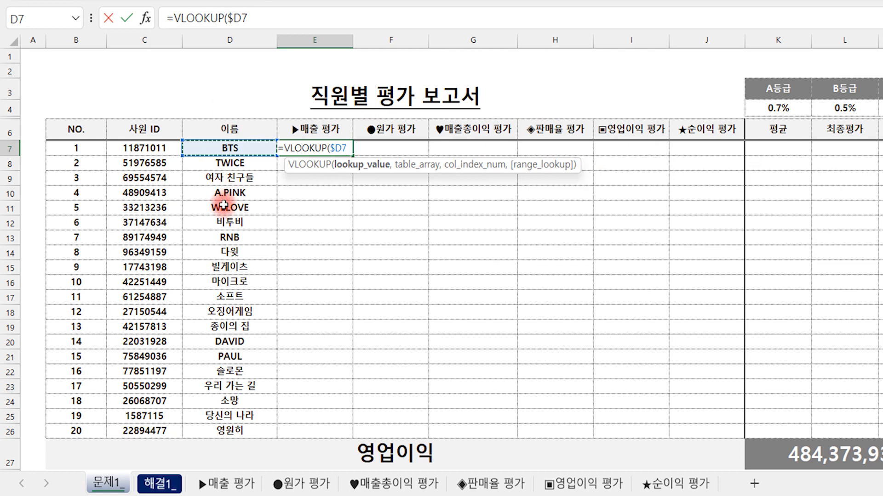
pyautogui.write(',')
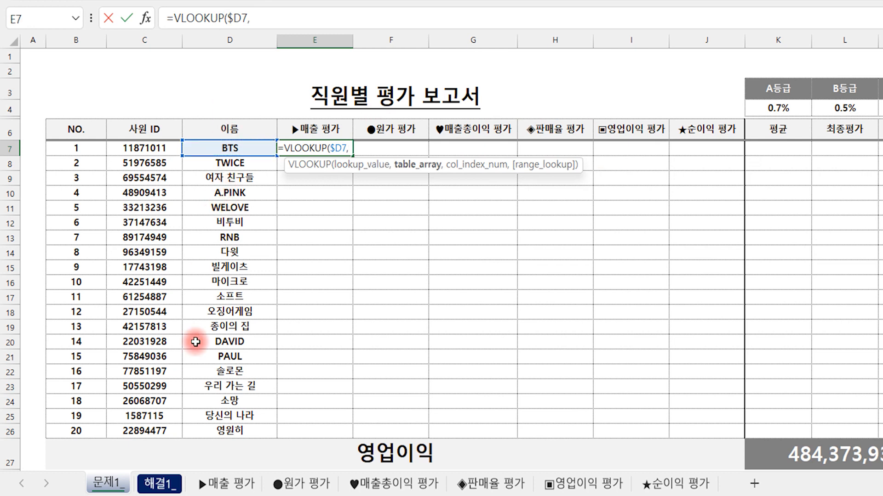
# Step: Complete E7's VLOOKUP with columns D:E of the ▶매출 평가 sheet as table array, column index 2 and exact match FALSE
pyautogui.click(223, 488)
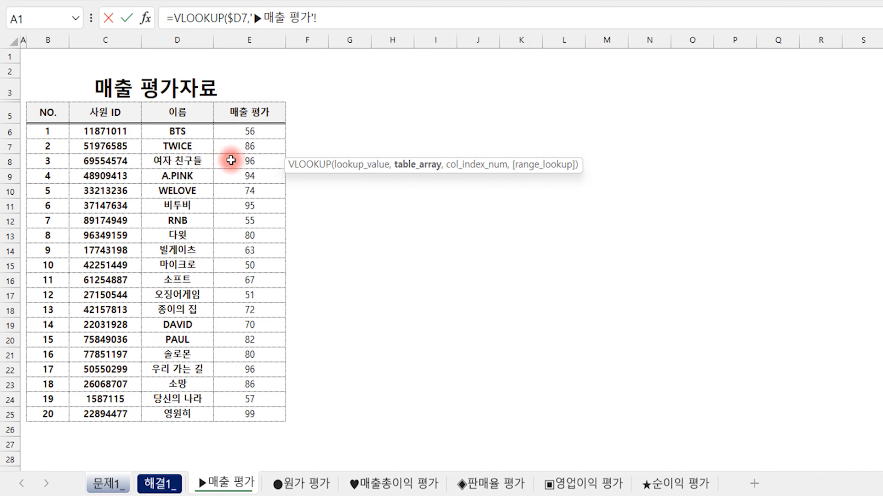
pyautogui.moveTo(177, 39); pyautogui.dragTo(252, 42)
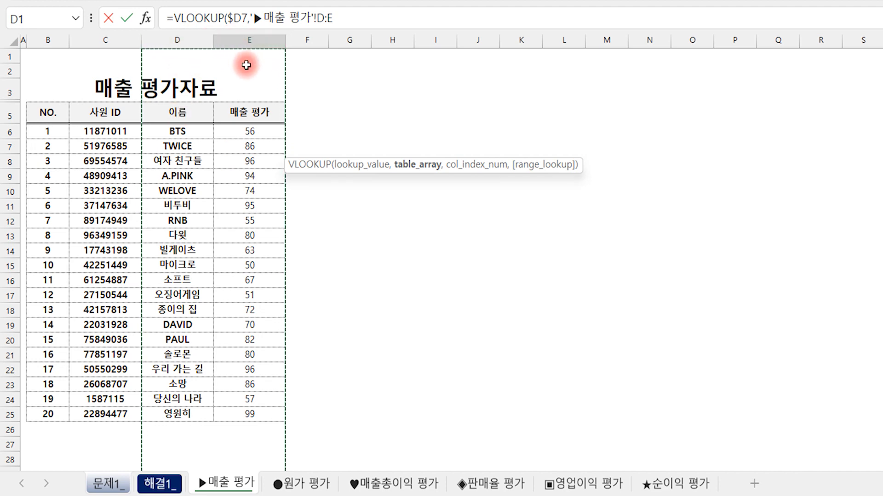
pyautogui.click(355, 19)
pyautogui.write(',')
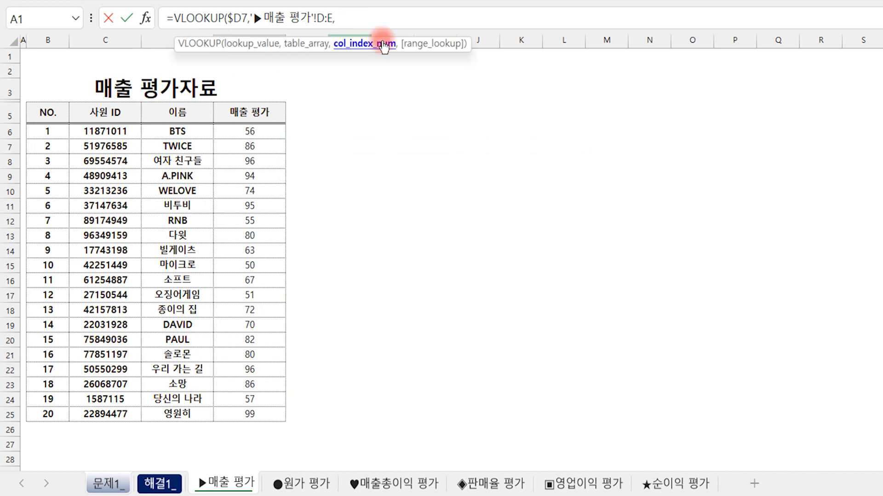
pyautogui.write('2,')
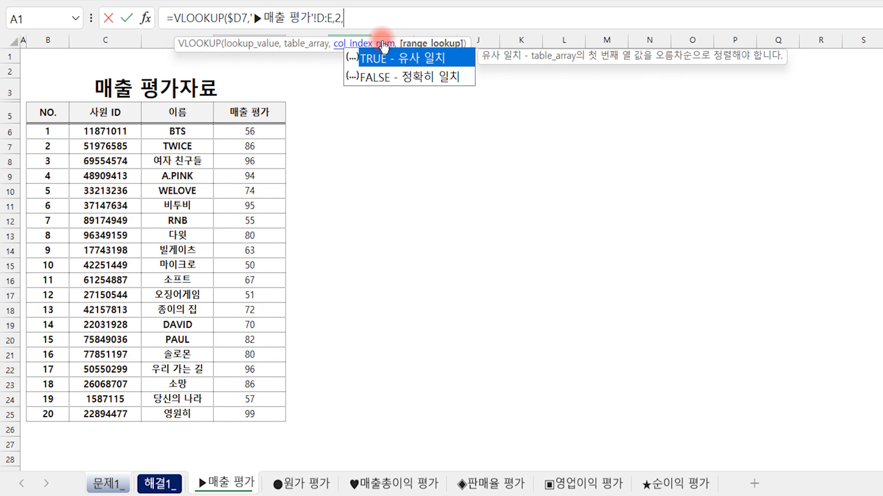
pyautogui.doubleClick(398, 80)
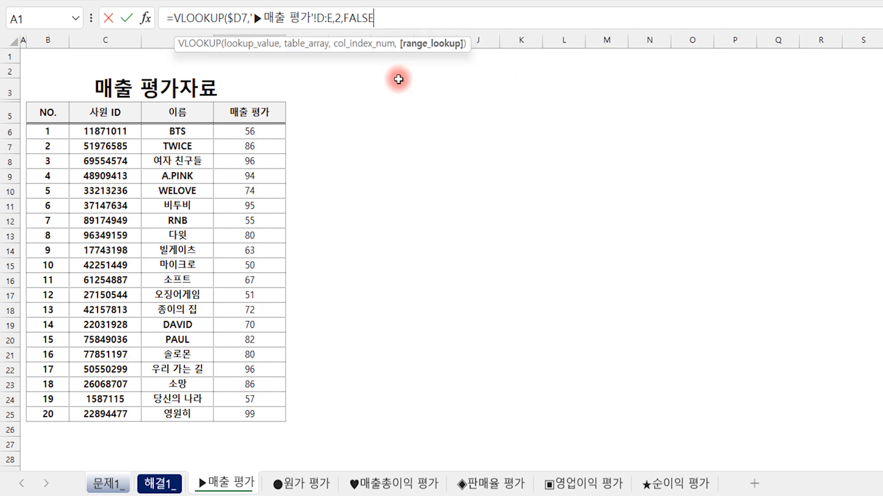
pyautogui.write(')')
pyautogui.press('Return')
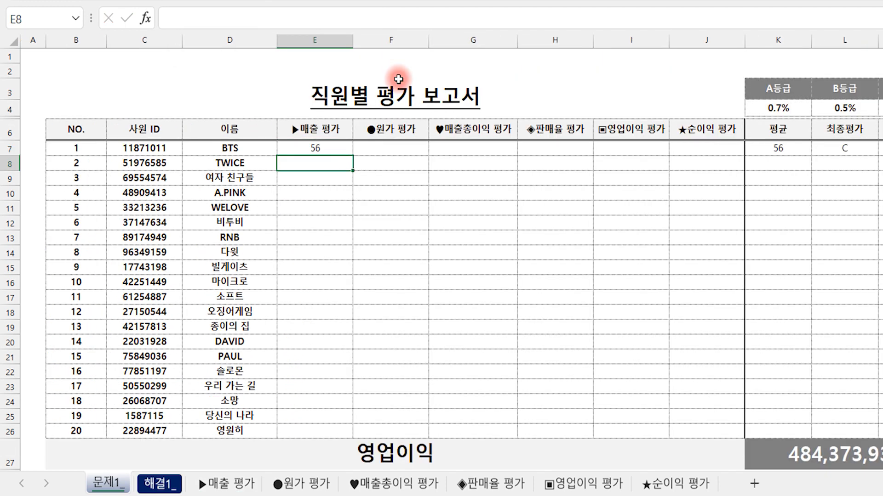
# Step: Remove the table array argument, including its sheet name and column range, from the VLOOKUP formula in E7
pyautogui.press('Up')
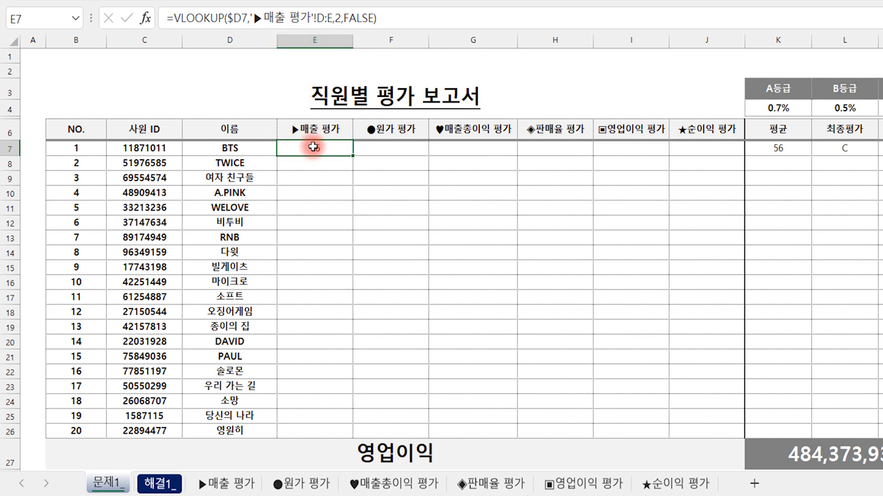
pyautogui.doubleClick(314, 146)
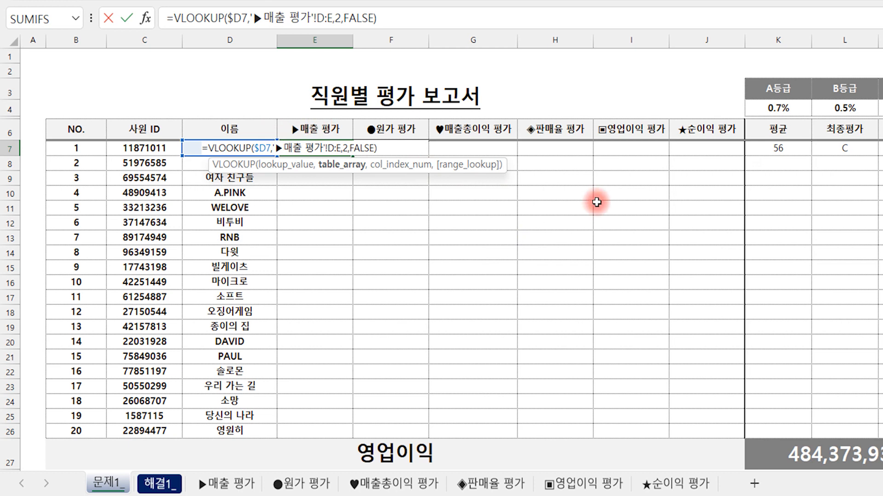
pyautogui.press('Delete')
pyautogui.press('Delete')
pyautogui.press('Delete')
pyautogui.press('Delete')
pyautogui.press('Delete')
pyautogui.press('Delete')
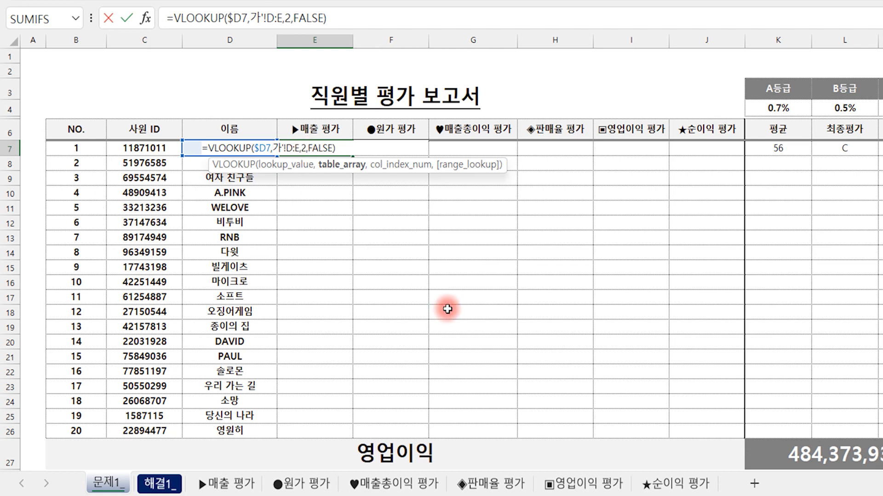
pyautogui.press('Delete')
pyautogui.press('Delete')
pyautogui.press('Delete')
pyautogui.press('Delete')
pyautogui.press('Delete')
pyautogui.press('Delete')
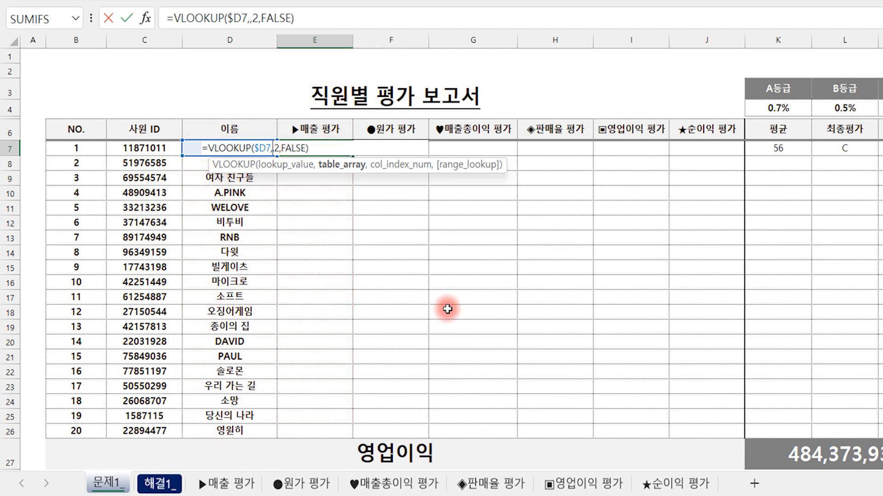
# Step: Insert INDIRECT as the table array argument of E7's VLOOKUP, starting its reference text with the row-locked header cell E$6
pyautogui.write('ind')
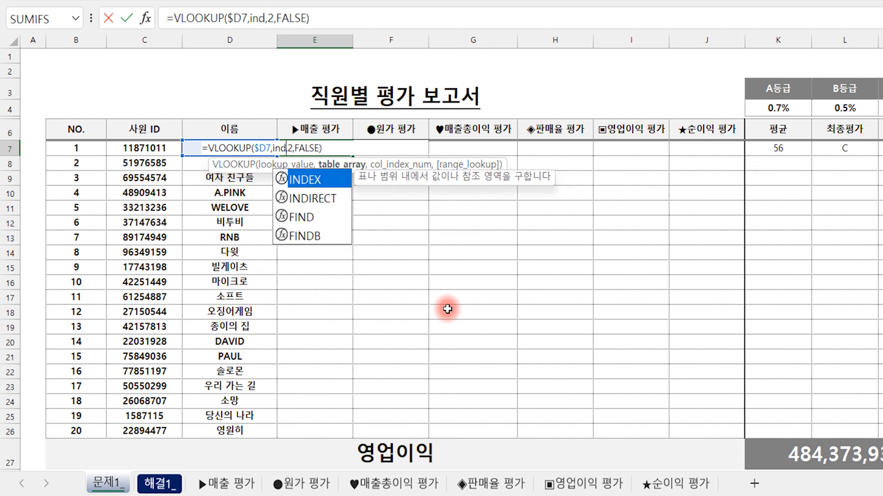
pyautogui.press('Down')
pyautogui.press('Tab')
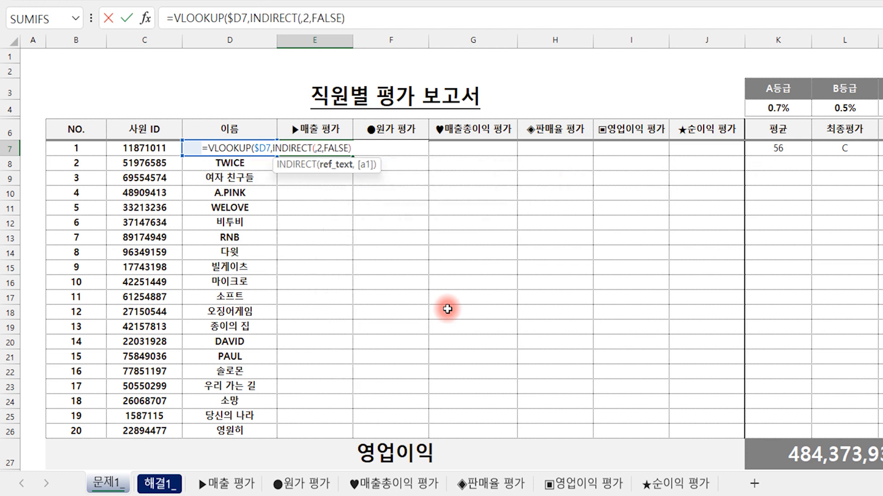
pyautogui.click(324, 130)
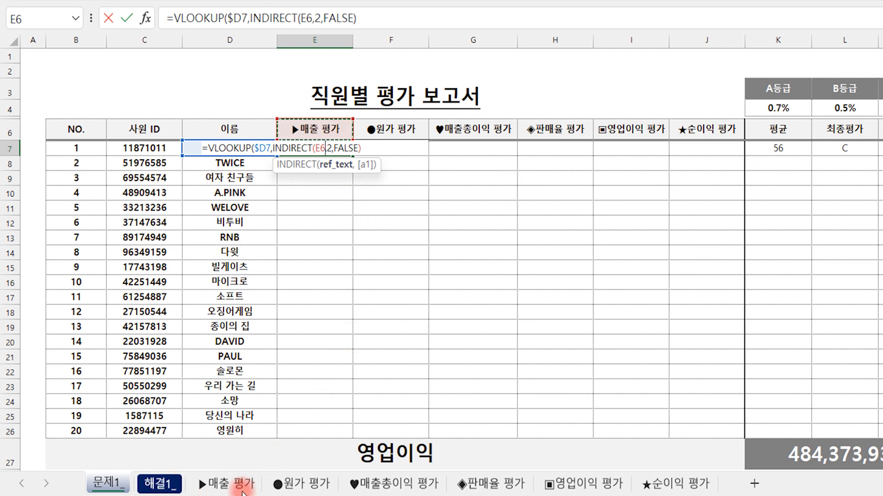
pyautogui.press('F4')
pyautogui.press('F4')
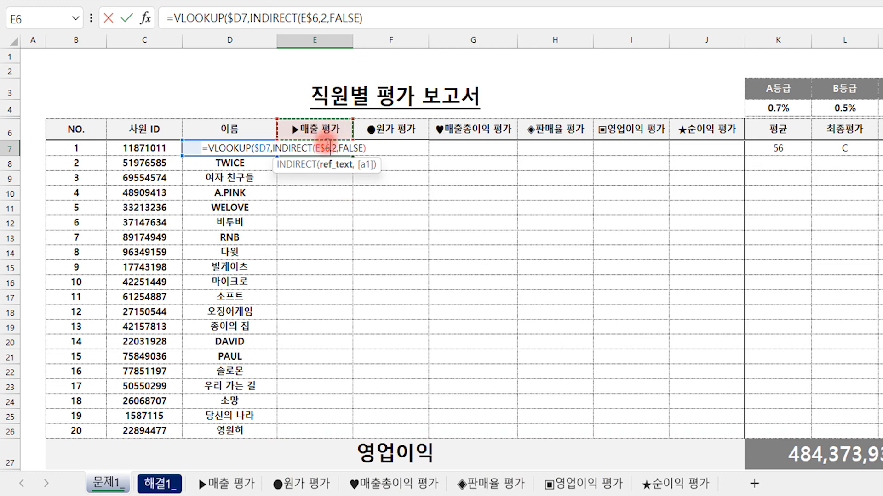
# Step: Complete the INDIRECT argument in E7 by joining E$6 with the text "!d:e", and enter the formula
pyautogui.write('&')
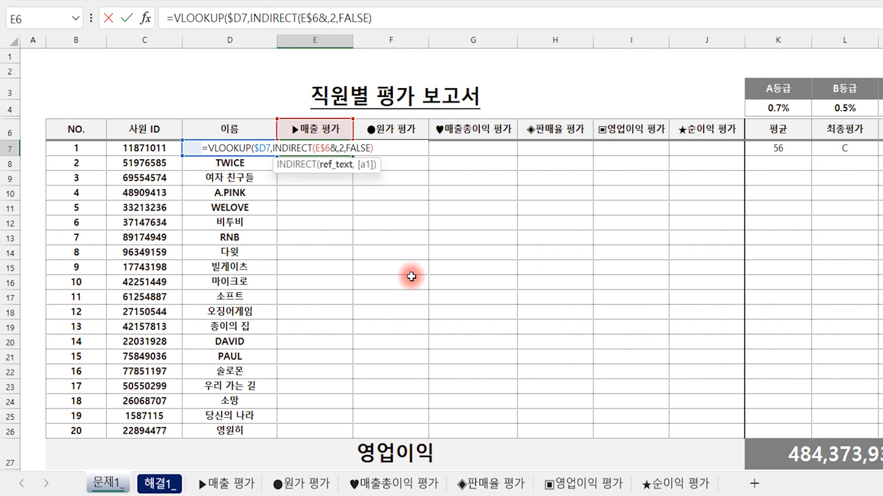
pyautogui.write('"')
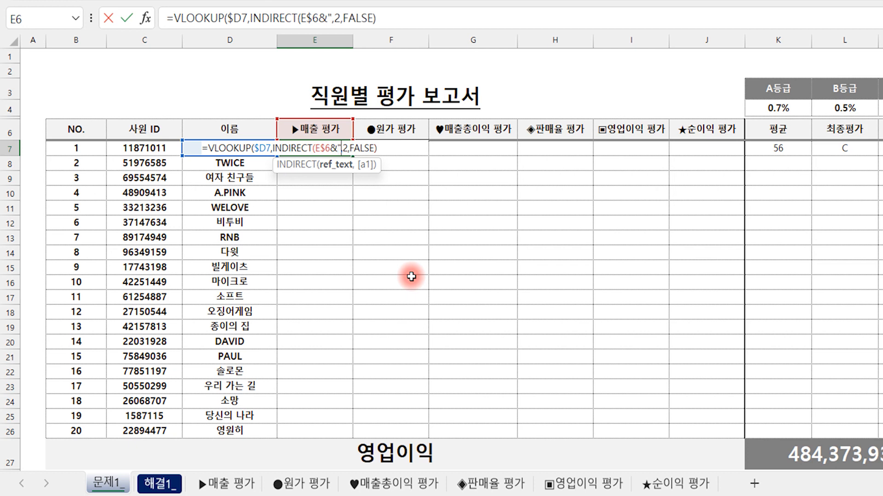
pyautogui.write('!')
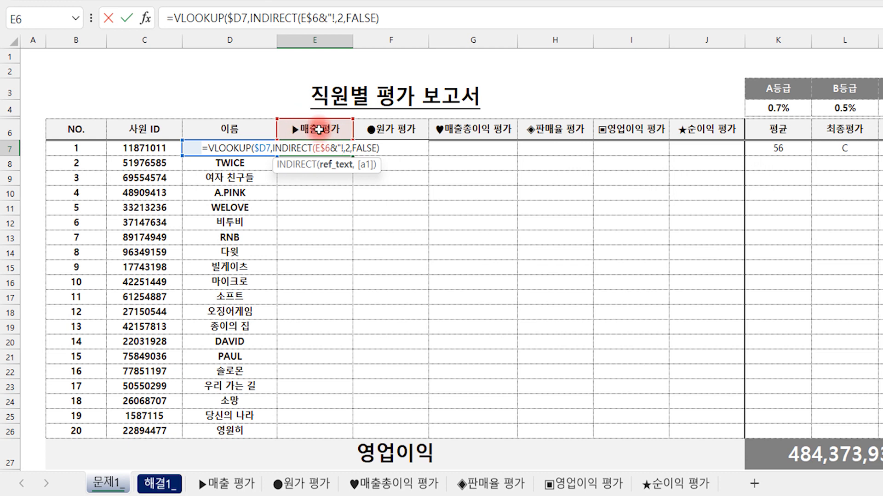
pyautogui.write('d:')
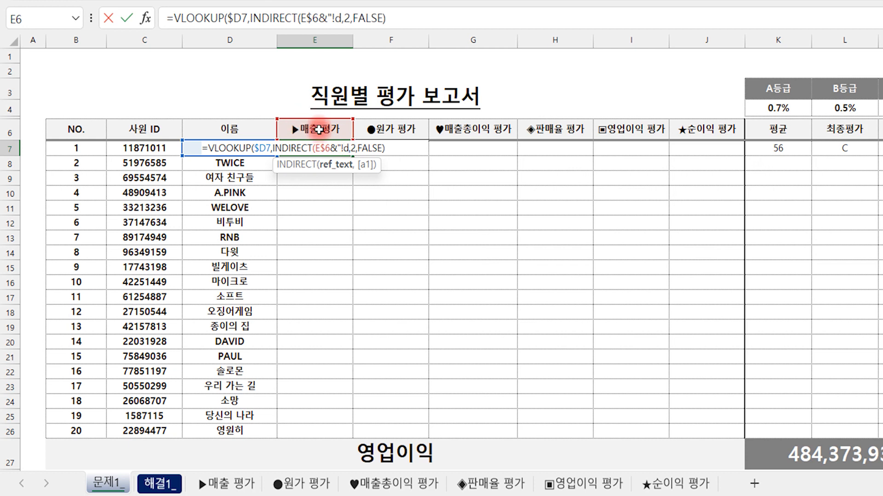
pyautogui.write('e')
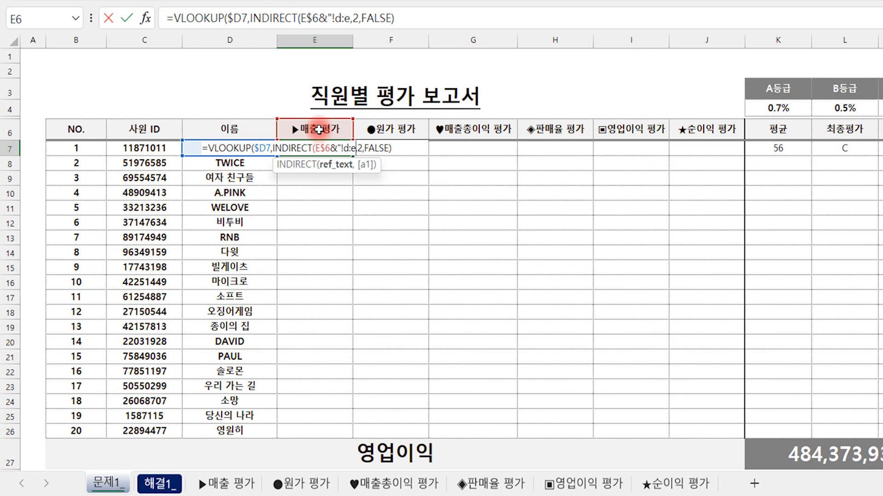
pyautogui.write('"')
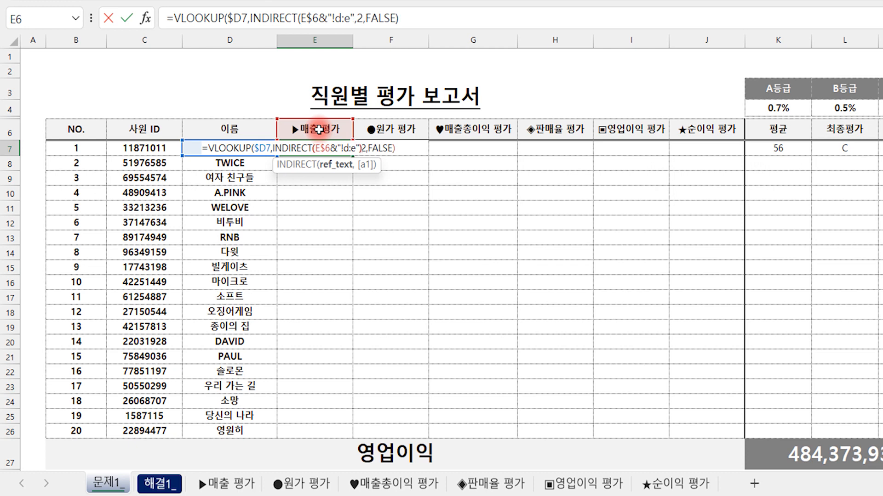
pyautogui.write(')')
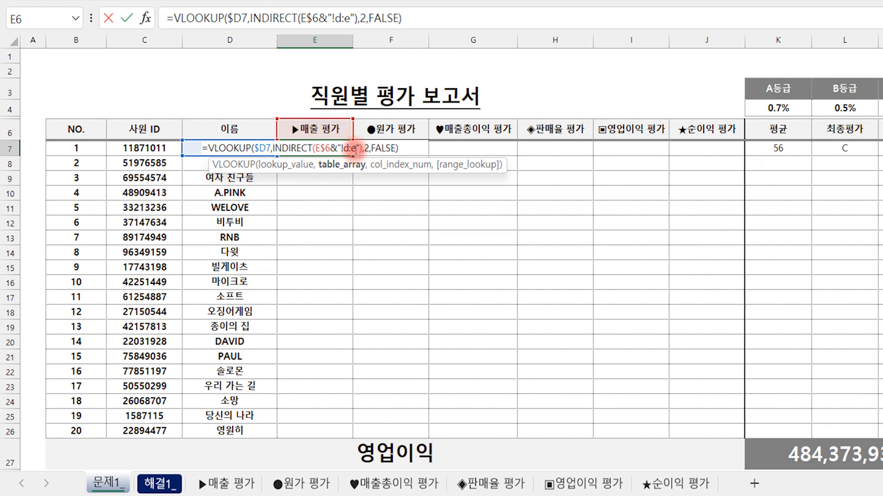
pyautogui.press('Return')
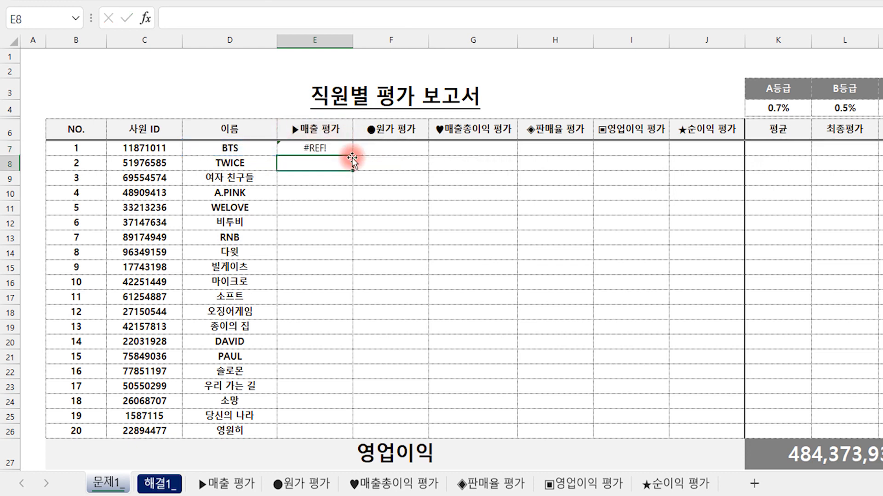
# Step: Undo E7's INDIRECT edit to examine how the direct reference writes the sheet name, and restore the INDIRECT formula
pyautogui.click(352, 156)
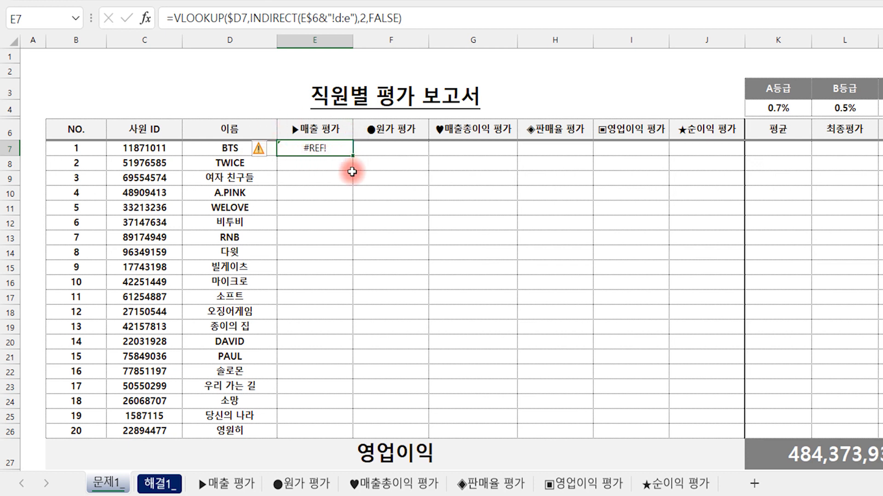
pyautogui.hotkey('ctrl', 'z')
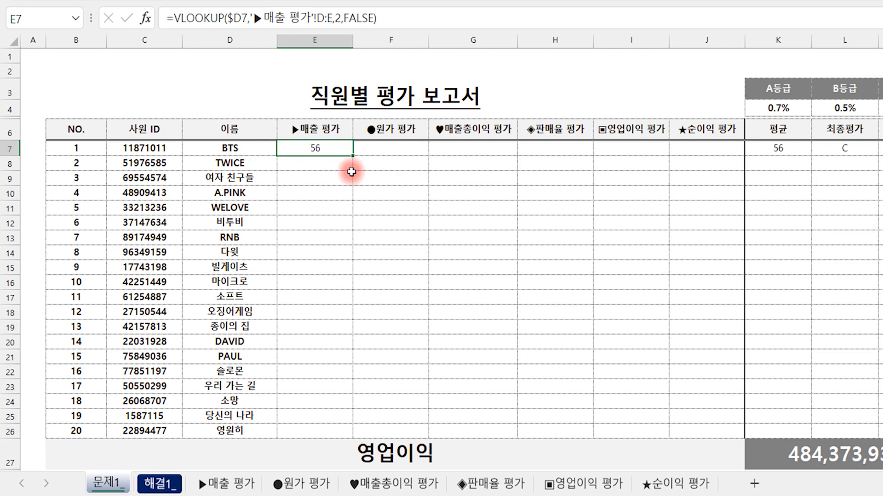
pyautogui.click(256, 18)
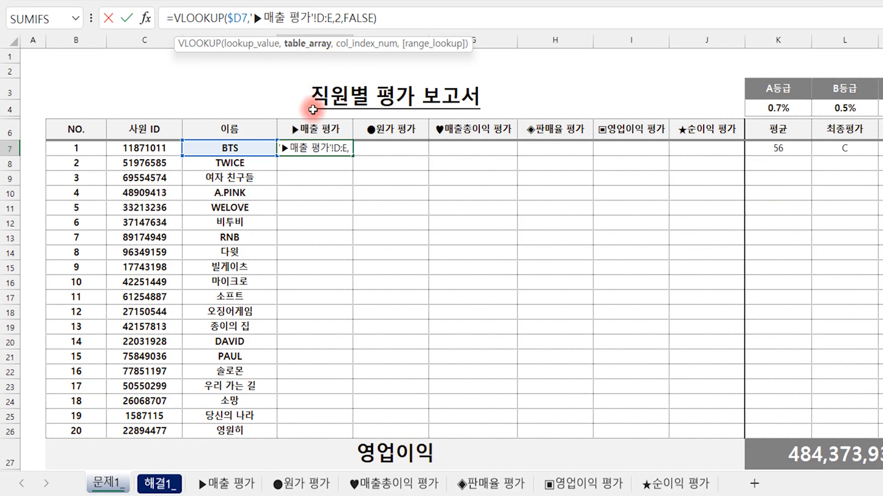
pyautogui.press('Escape')
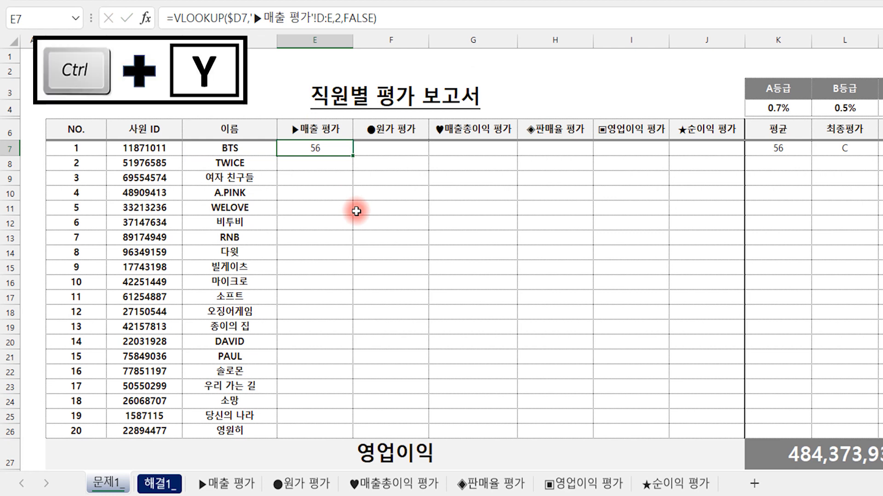
pyautogui.hotkey('ctrl', 'y')
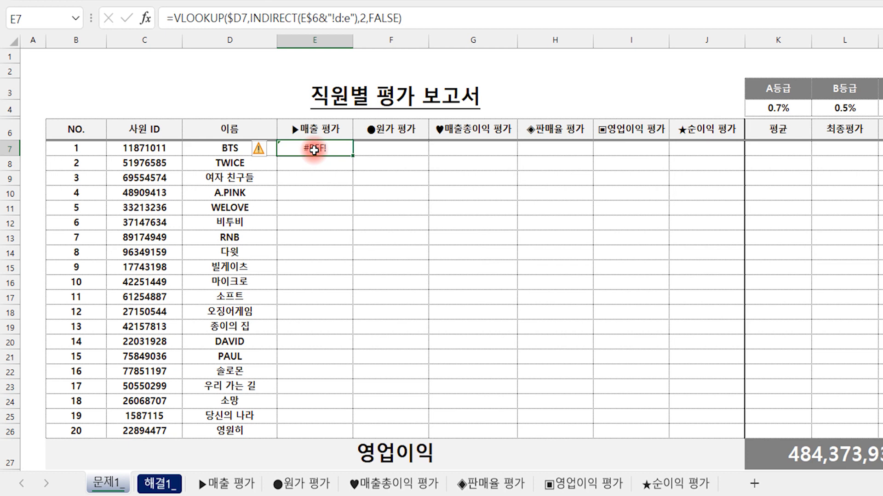
# Step: Enclose the sheet name in single quotes within E7's INDIRECT, making its argument "'"&E$6&"'!d:e", and enter the formula
pyautogui.doubleClick(314, 150)
pyautogui.click(341, 149)
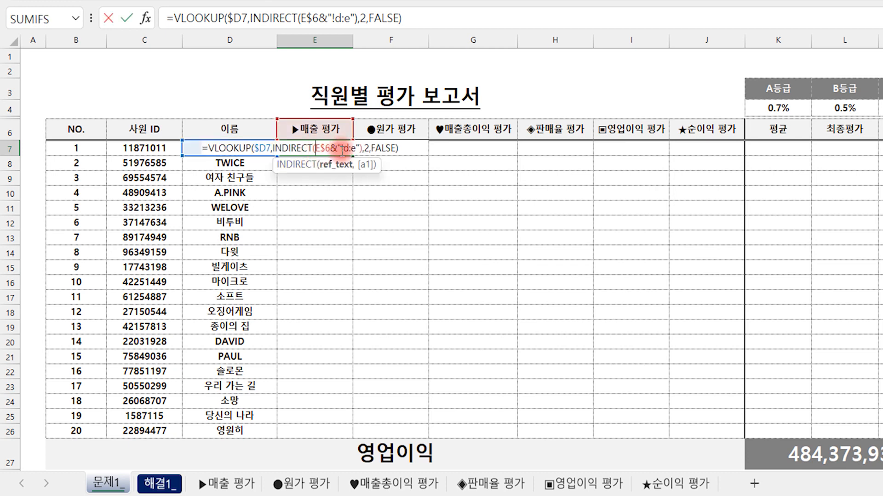
pyautogui.press('Left')
pyautogui.press('Left')
pyautogui.press('Left')
pyautogui.press('Left')
pyautogui.press('Left')
pyautogui.write('"')
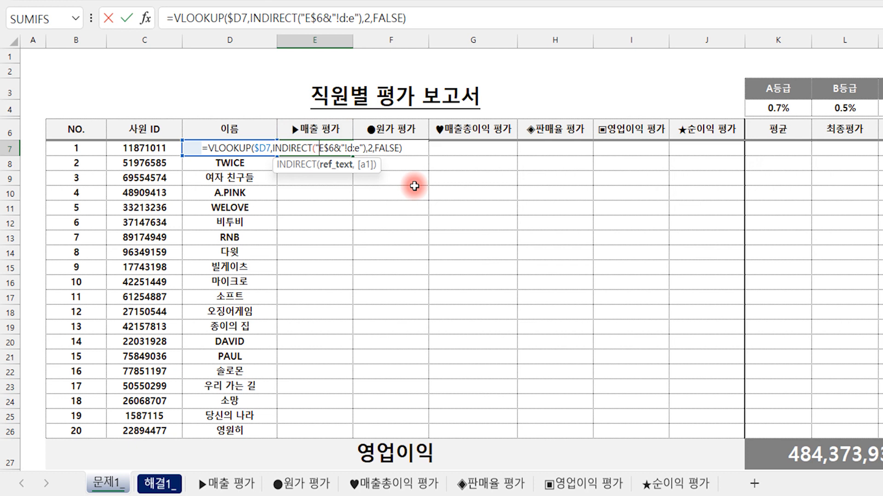
pyautogui.write("'")
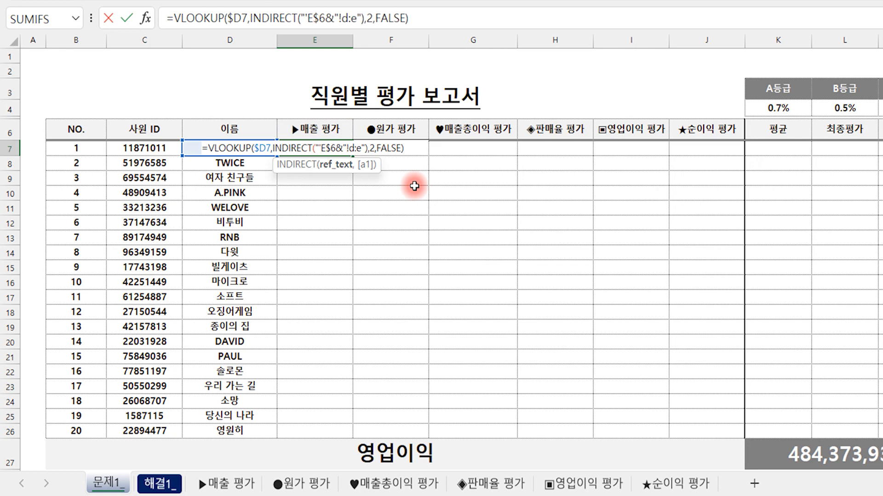
pyautogui.write('"&')
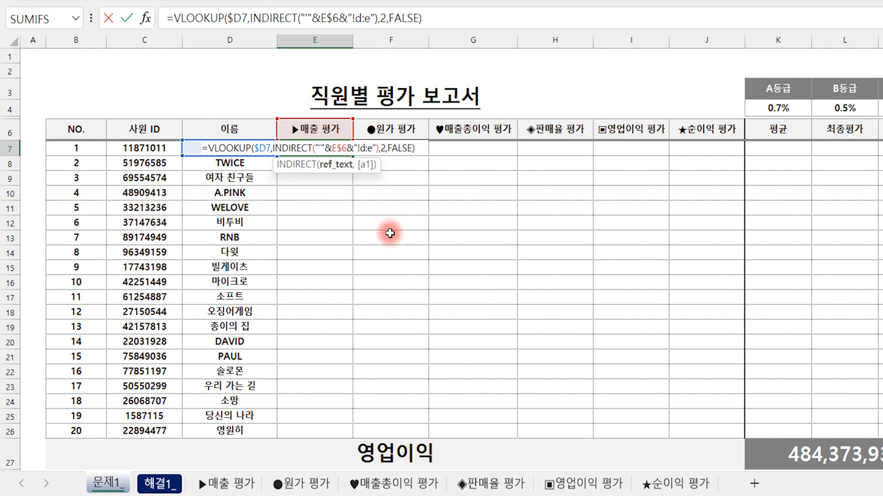
pyautogui.write("'")
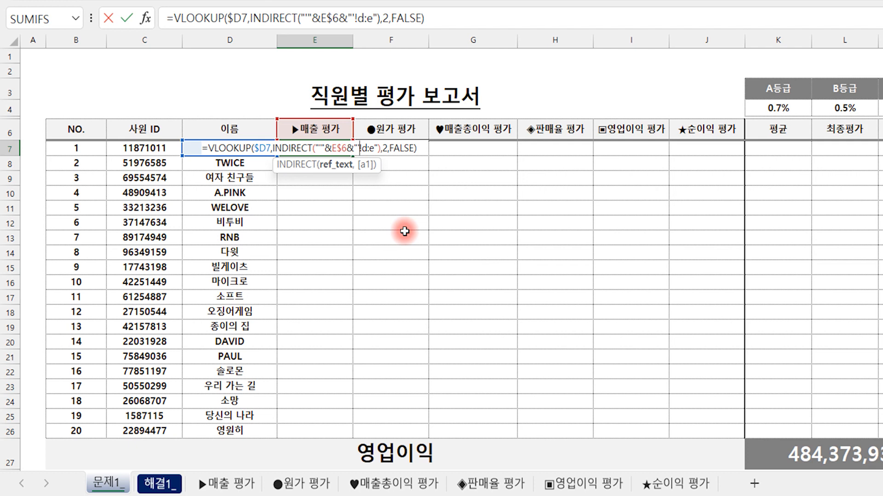
pyautogui.press('Return')
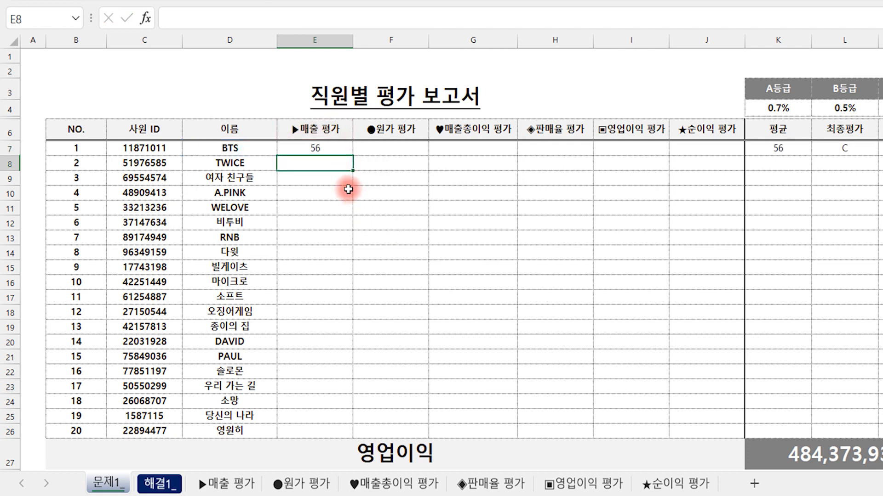
# Step: Fill the VLOOKUP formula from E7 across and down through J26, covering all six evaluation columns and 20 employees
pyautogui.click(334, 148)
pyautogui.moveTo(350, 154); pyautogui.dragTo(737, 431)
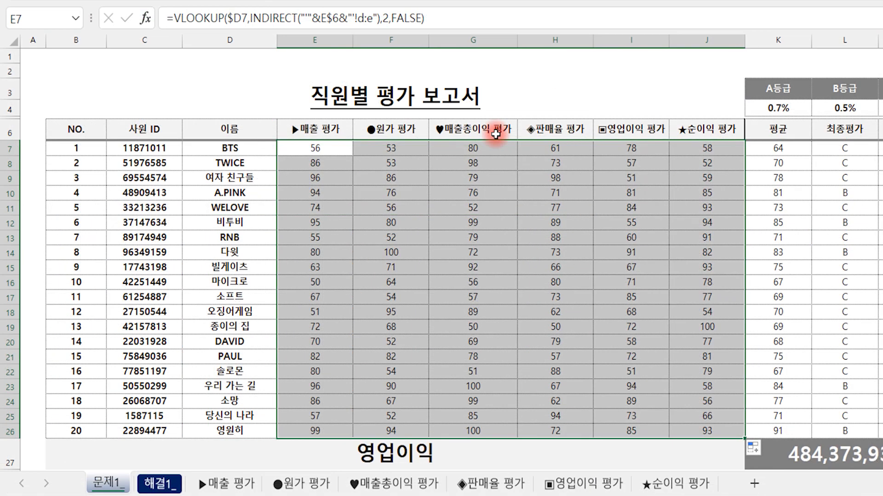
# Step: Compare the ♥매출총이익 평가 score in G14 with the same employee's score on the ♥매출총이익 평가 sheet, and return to 문제1_
pyautogui.click(367, 207)
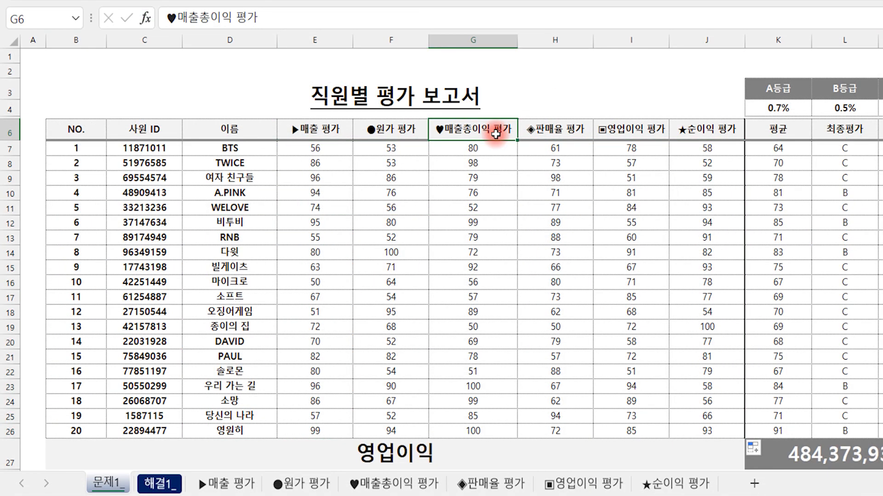
pyautogui.click(469, 247)
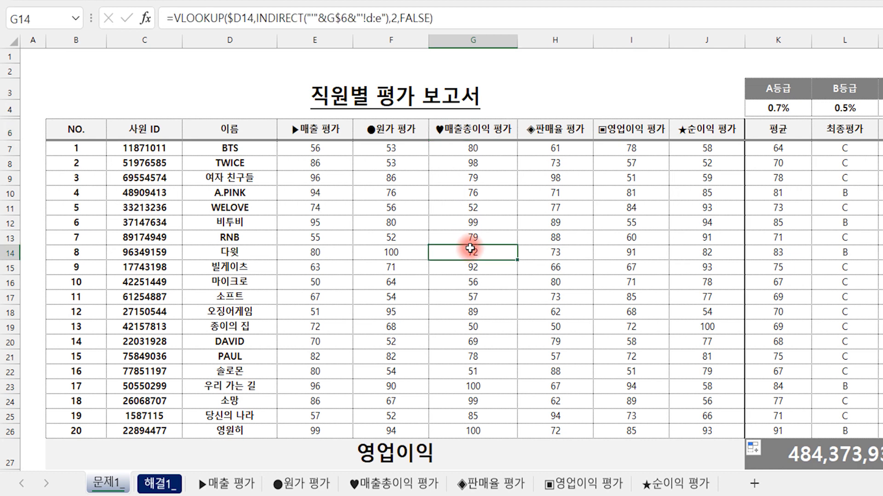
pyautogui.keyDown('ctrl'); pyautogui.click(255, 249); pyautogui.keyUp('ctrl')
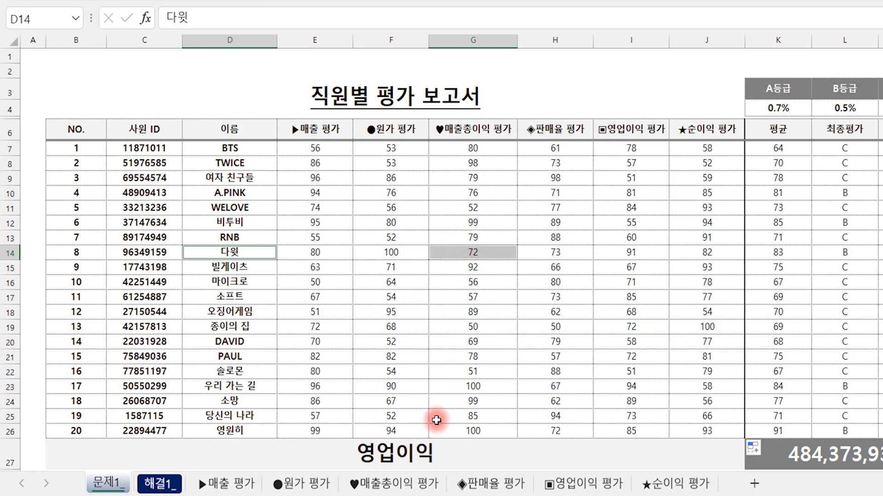
pyautogui.click(399, 484)
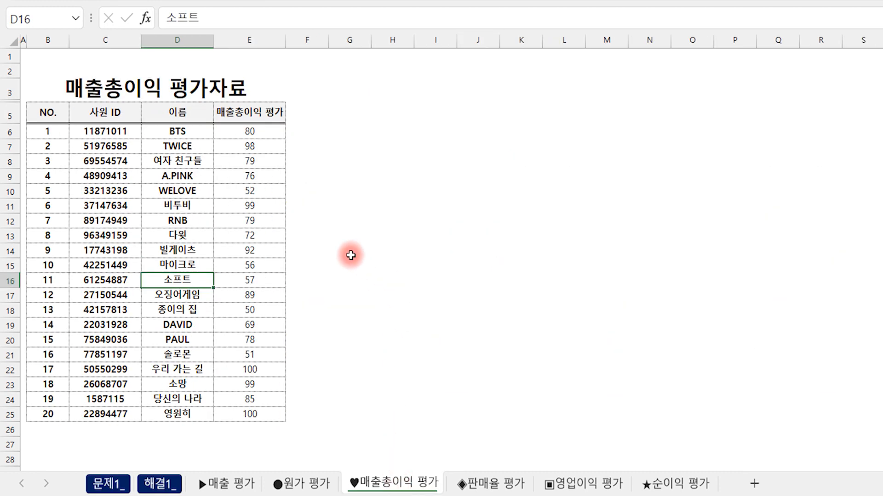
pyautogui.click(177, 236)
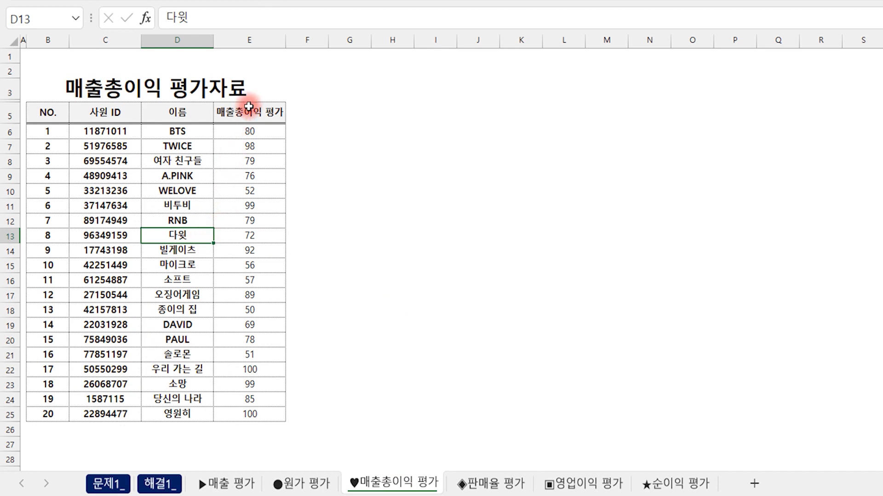
pyautogui.click(256, 232)
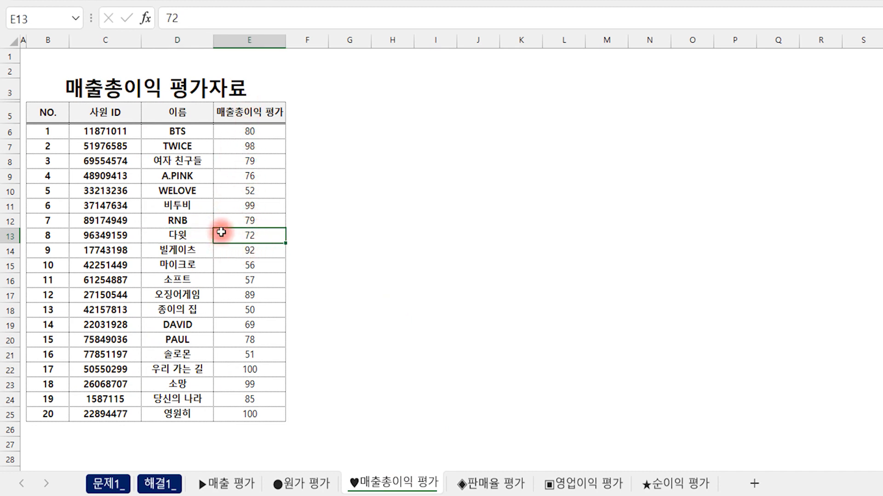
pyautogui.click(120, 483)
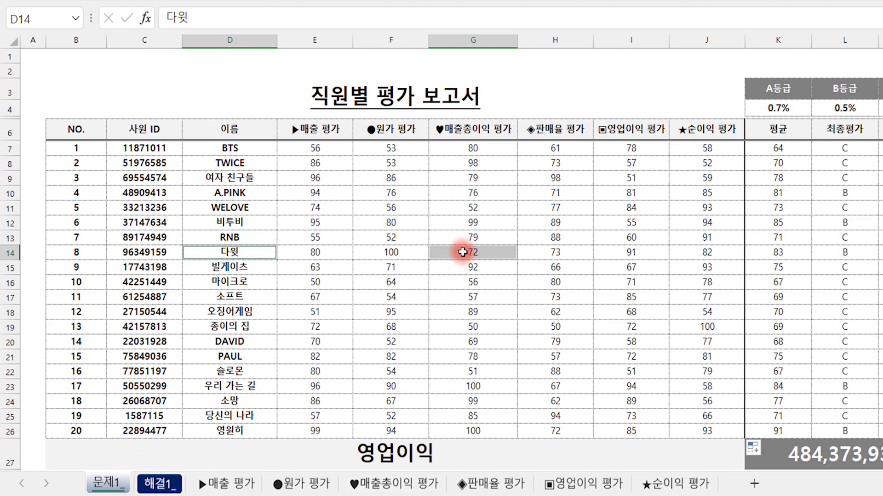